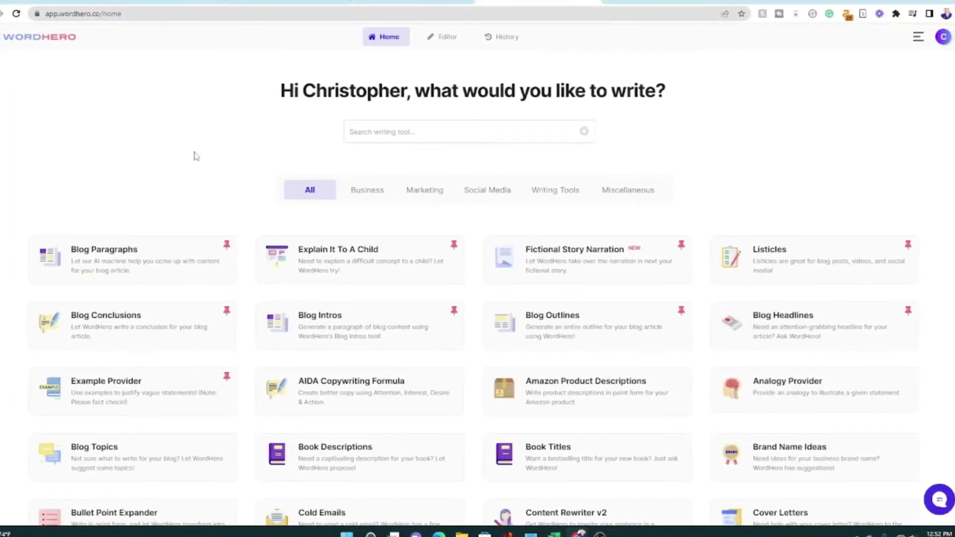
# Step: Pin the Content Rewriter v2 card among the favourite tools
pyautogui.scroll(-1, 184, 161)
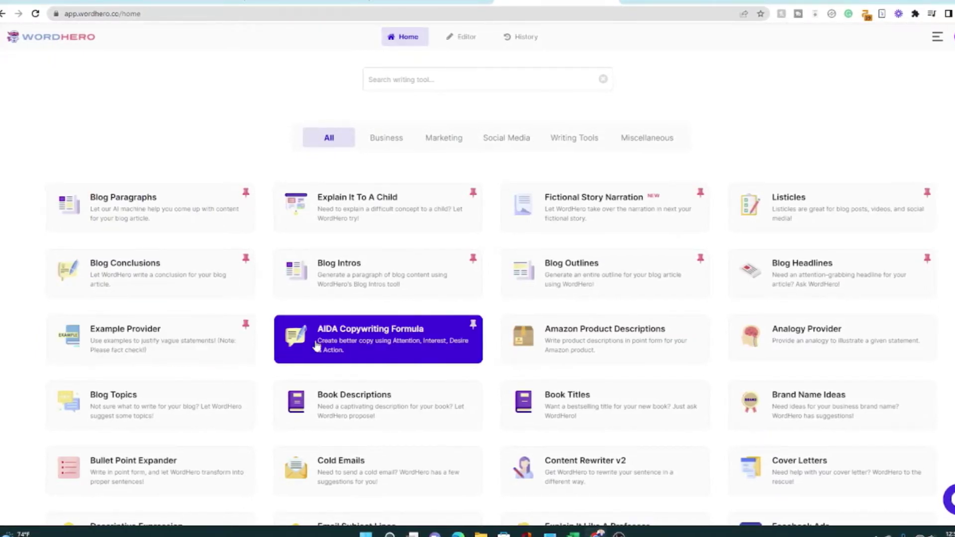
pyautogui.scroll(-2, 403, 350)
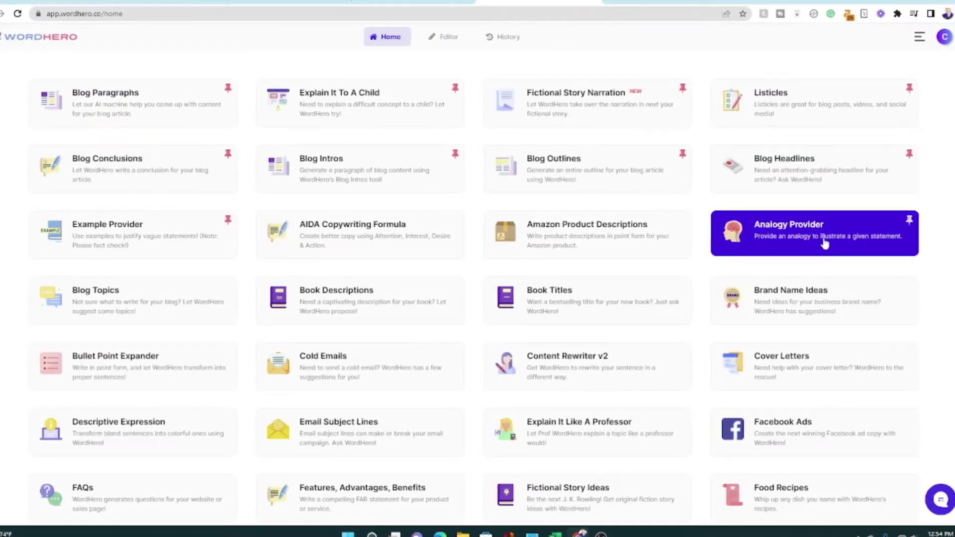
pyautogui.scroll(-2, 824, 243)
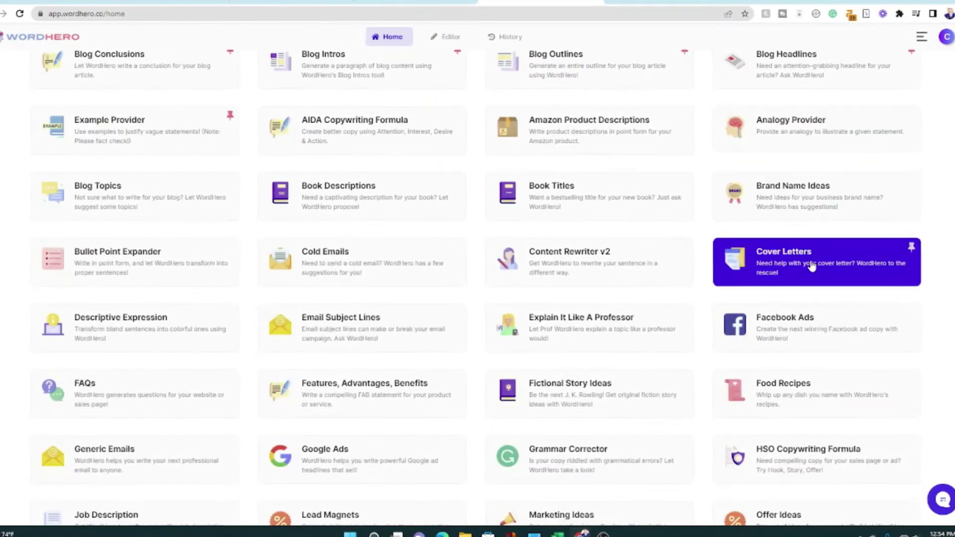
pyautogui.scroll(-2, 811, 264)
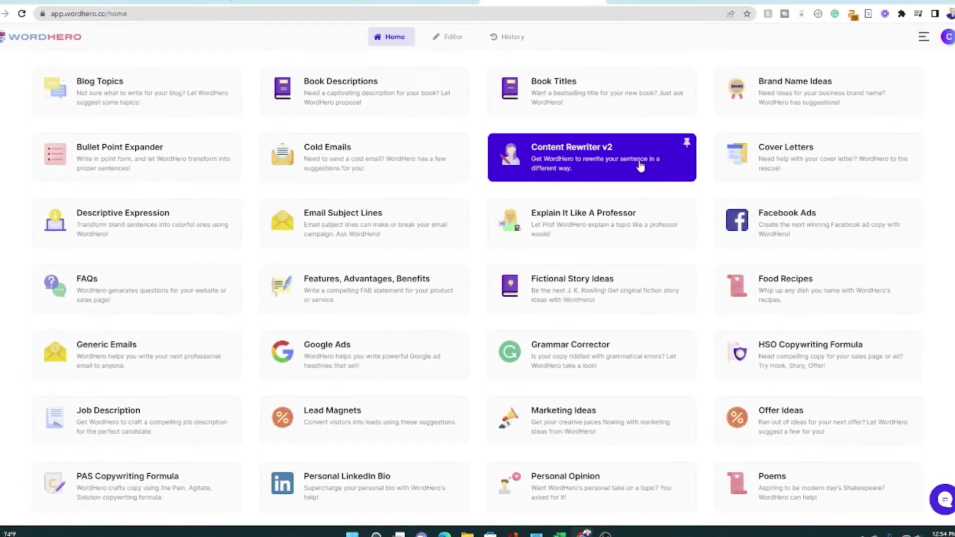
pyautogui.click(689, 144)
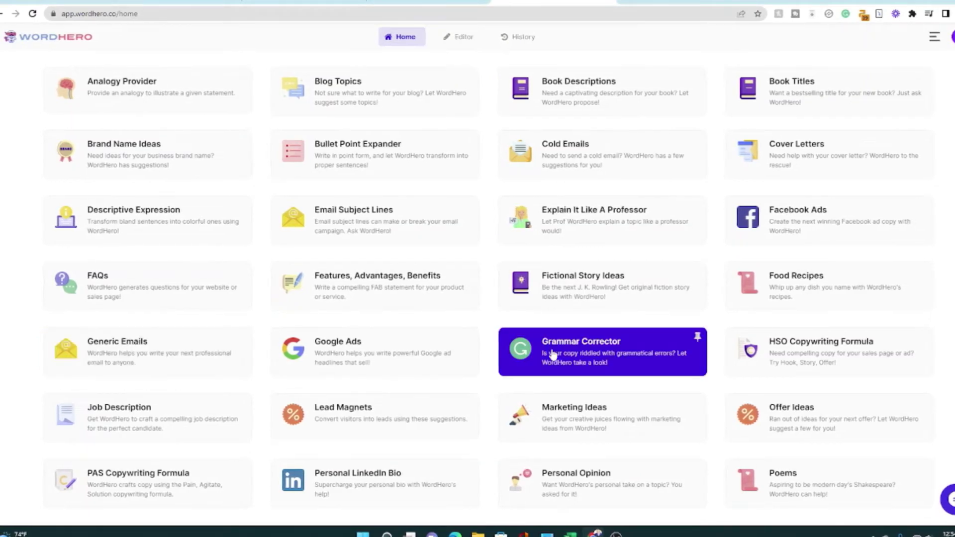
# Step: Scroll the catalogue down to its final tools, Website About Us and Welcome Emails
pyautogui.scroll(-1, 412, 355)
pyautogui.scroll(-5, 413, 355)
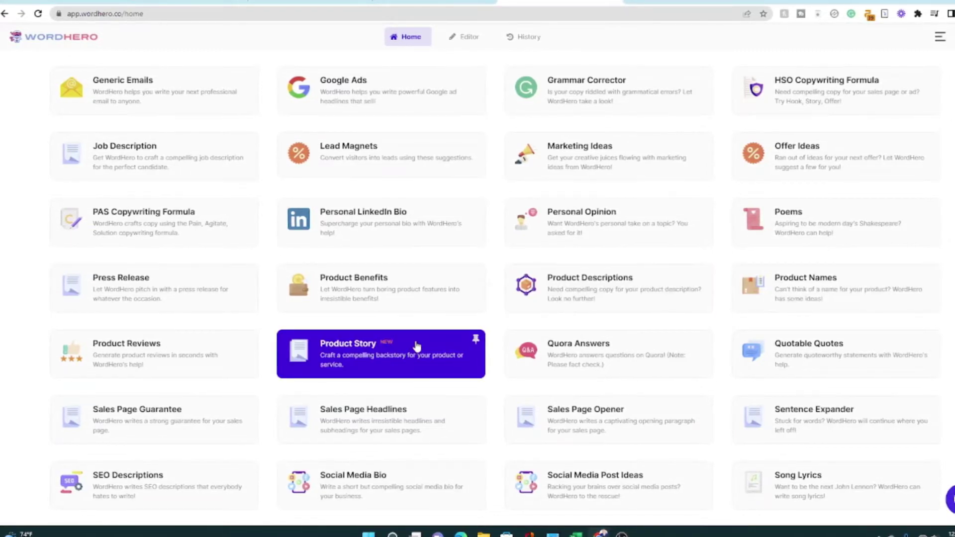
pyautogui.scroll(-1, 416, 348)
pyautogui.scroll(-2, 418, 313)
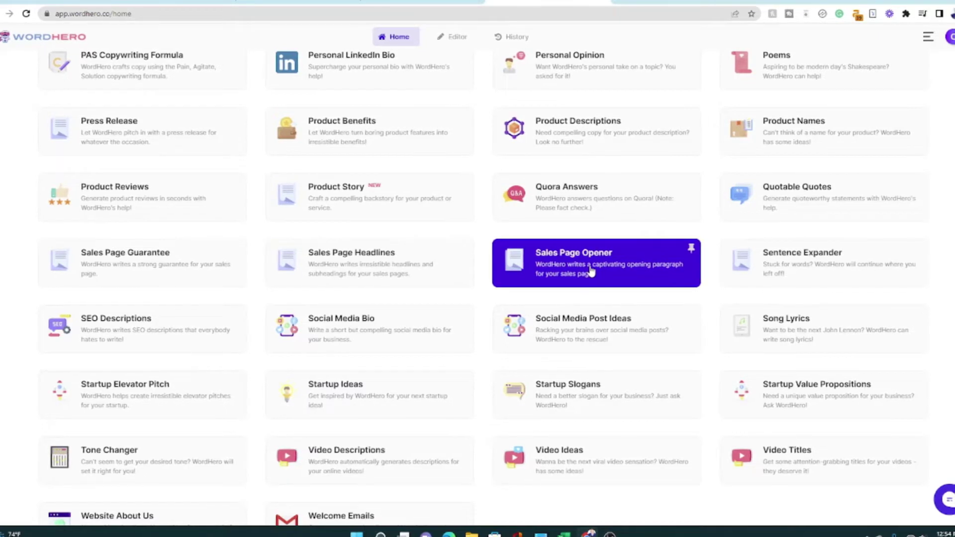
pyautogui.scroll(-1, 592, 271)
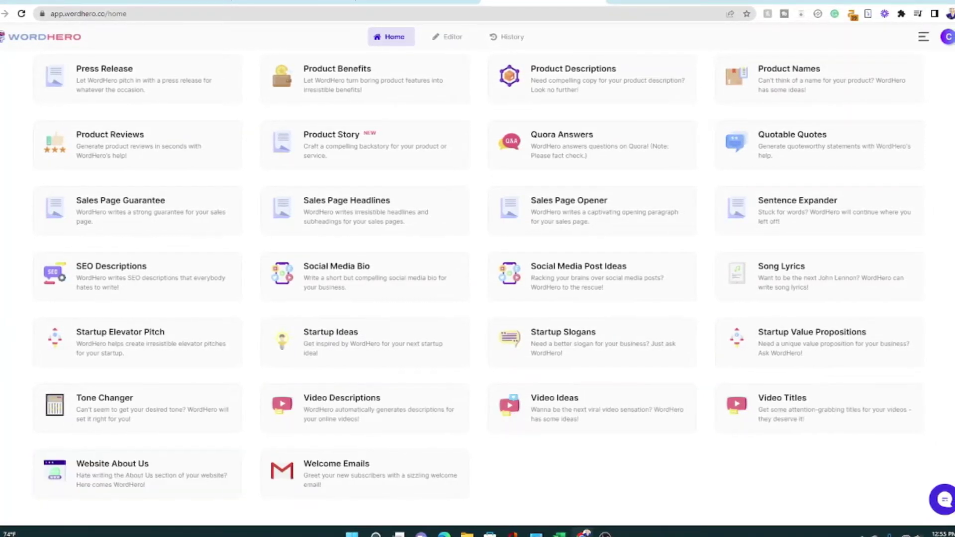
pyautogui.scroll(15, 477, 283)
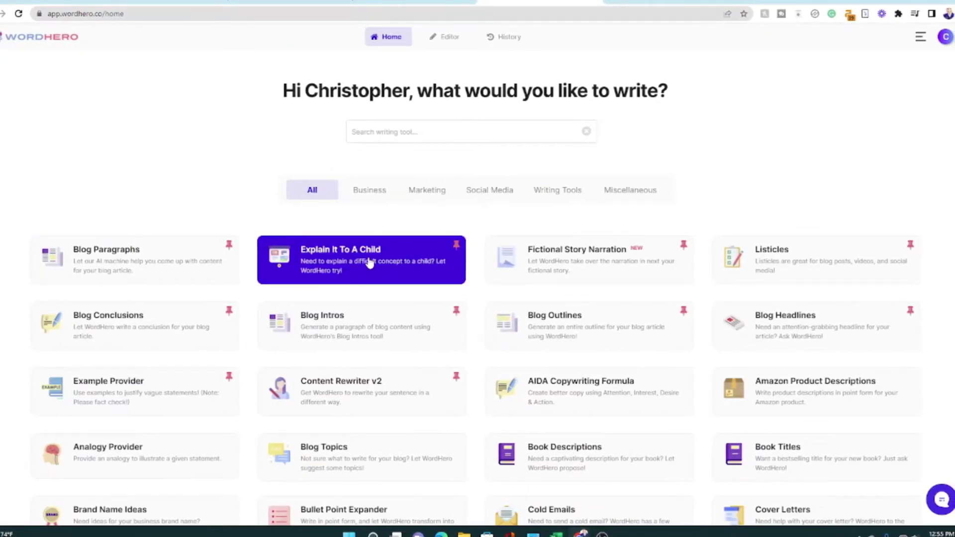
# Step: In the Editor, title the post 'How I Make $5,000 Each Month By Mirror Blogging' and write its opening paragraph
pyautogui.click(455, 38)
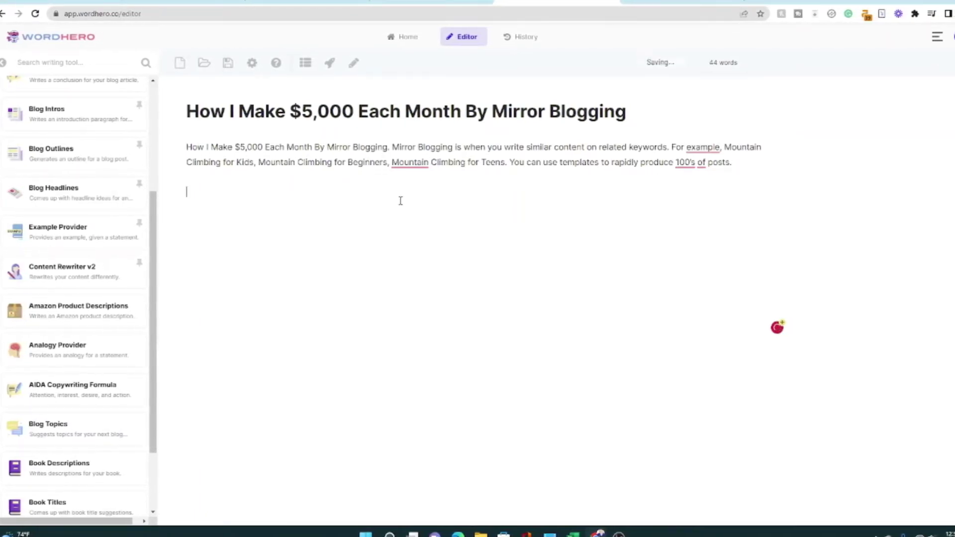
pyautogui.click(304, 63)
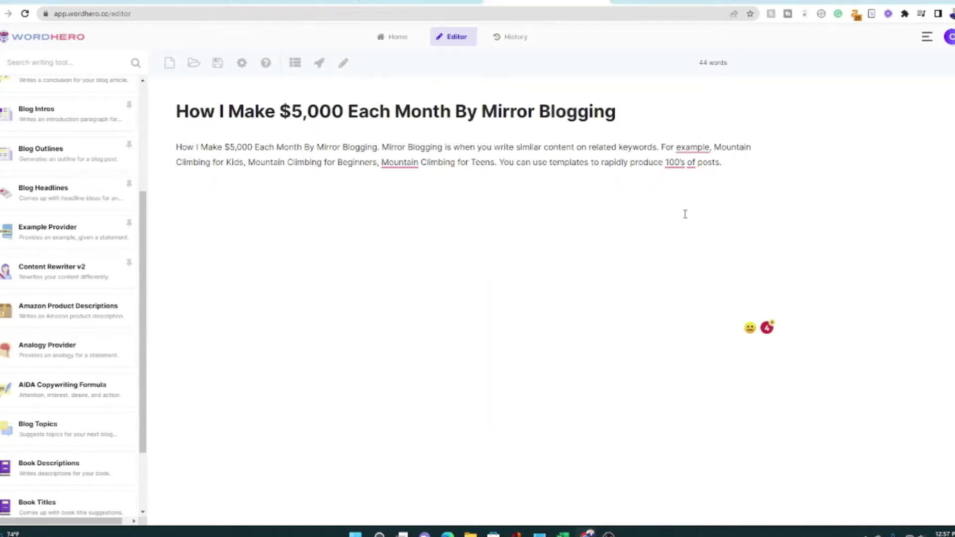
# Step: Copy the opening paragraph into the Blog Outlines topic to generate an outline
pyautogui.click(237, 201)
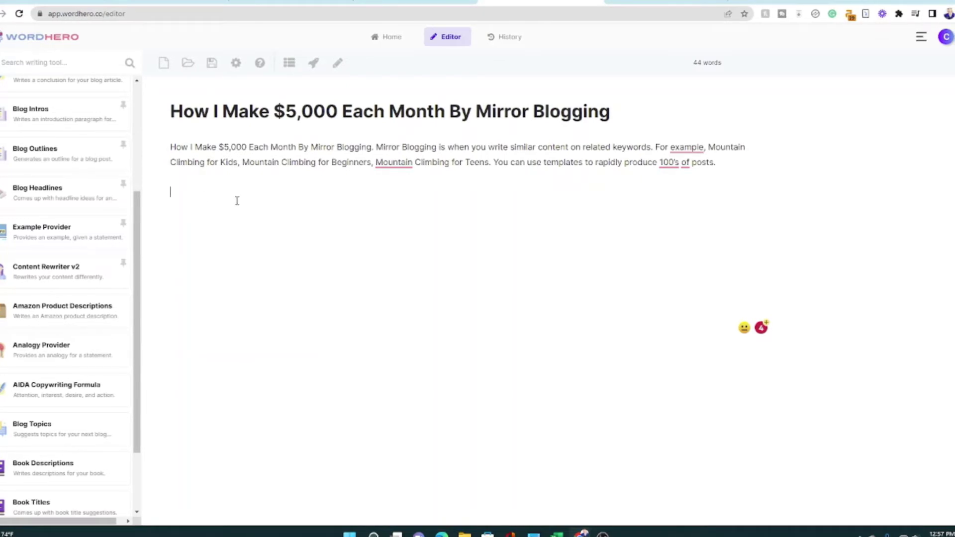
pyautogui.click(46, 154)
pyautogui.moveTo(713, 162); pyautogui.dragTo(715, 163)
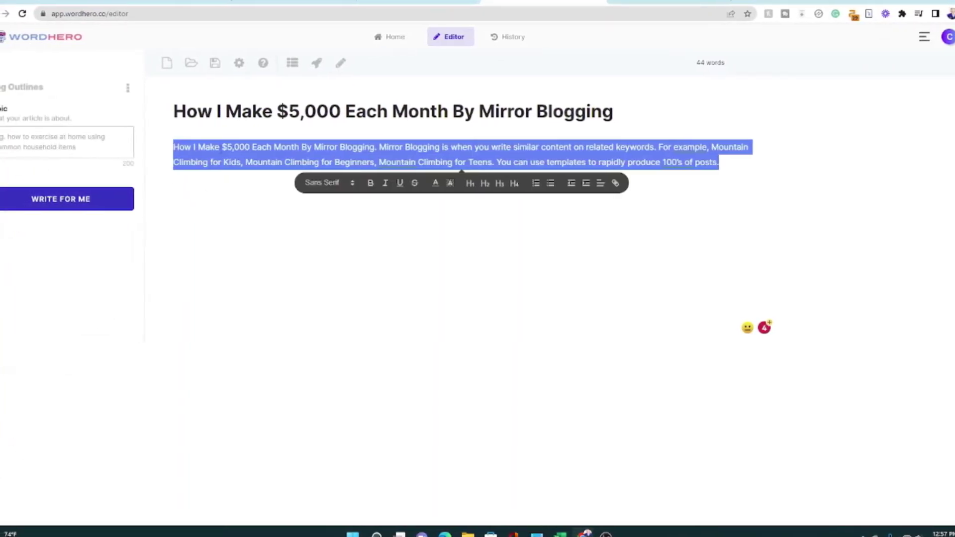
pyautogui.rightClick(226, 144)
pyautogui.click(276, 185)
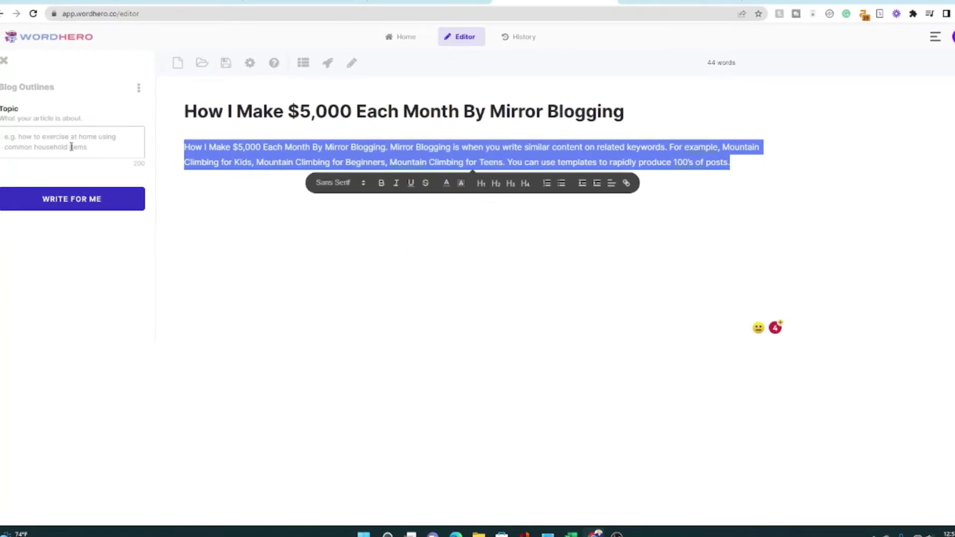
pyautogui.click(62, 144)
pyautogui.click(97, 225)
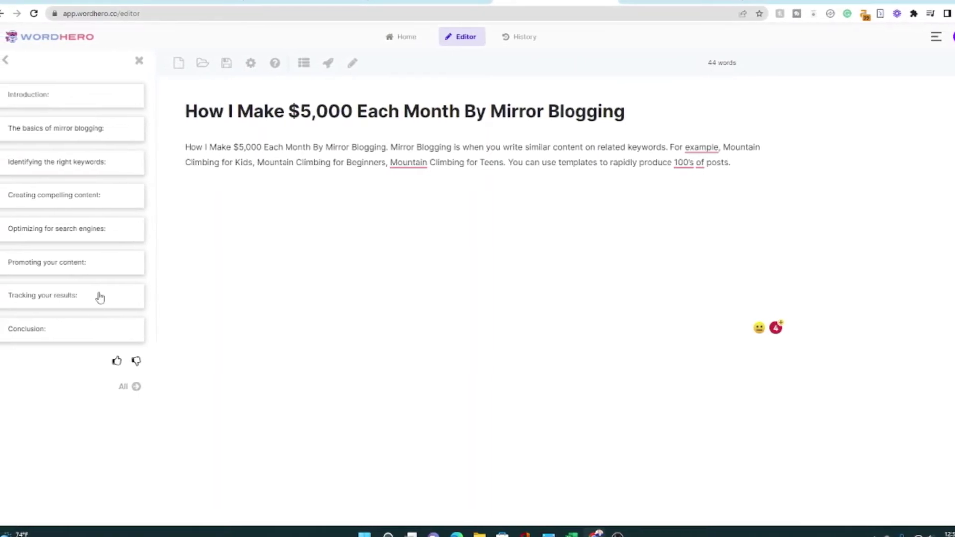
# Step: Thumbs-up the eight-section outline and copy its Introduction heading
pyautogui.click(119, 362)
pyautogui.click(81, 96)
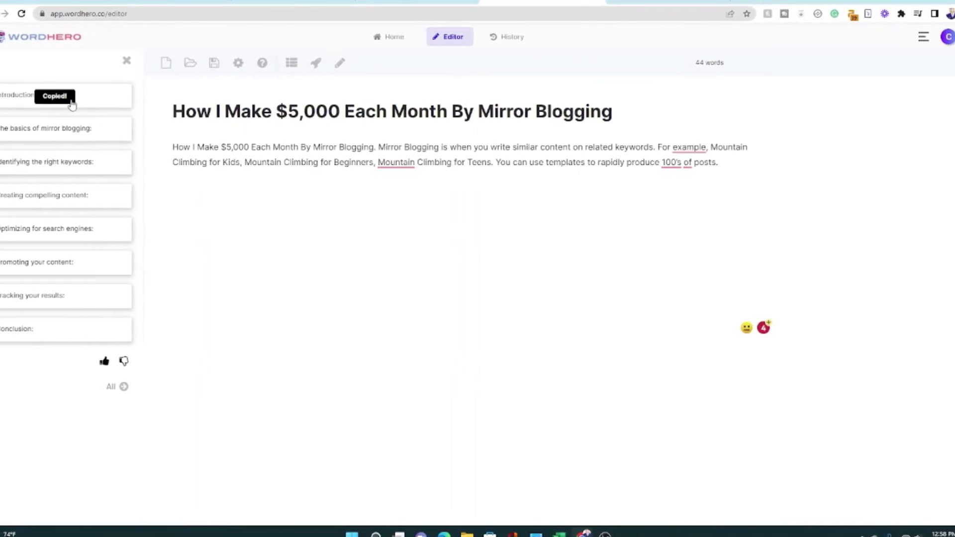
pyautogui.rightClick(301, 200)
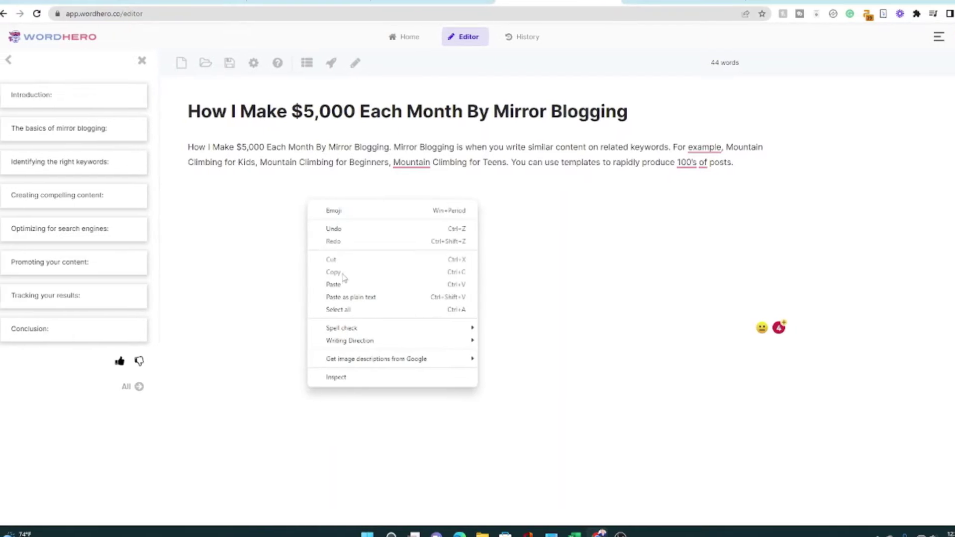
# Step: Paste the Introduction heading below the opening paragraph and generate its introduction paragraph
pyautogui.click(328, 280)
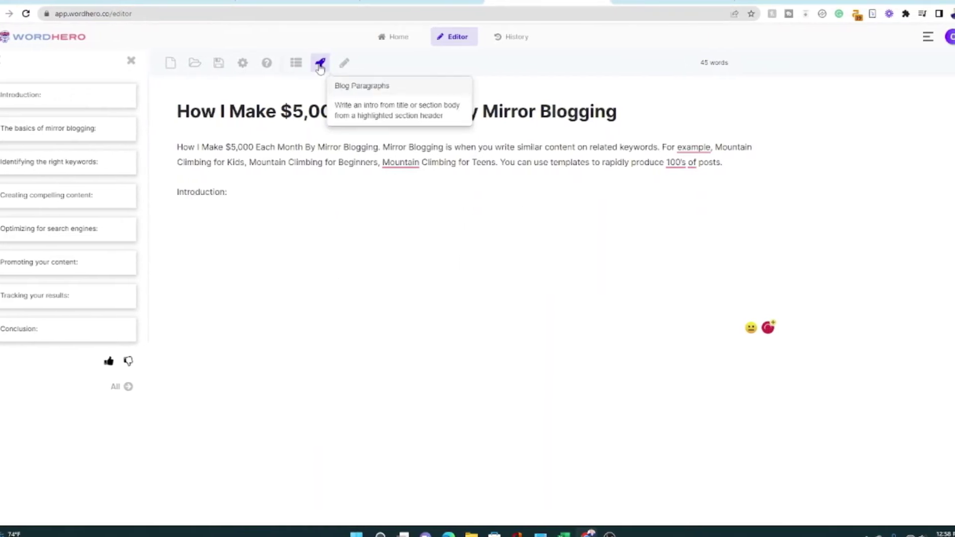
pyautogui.click(315, 64)
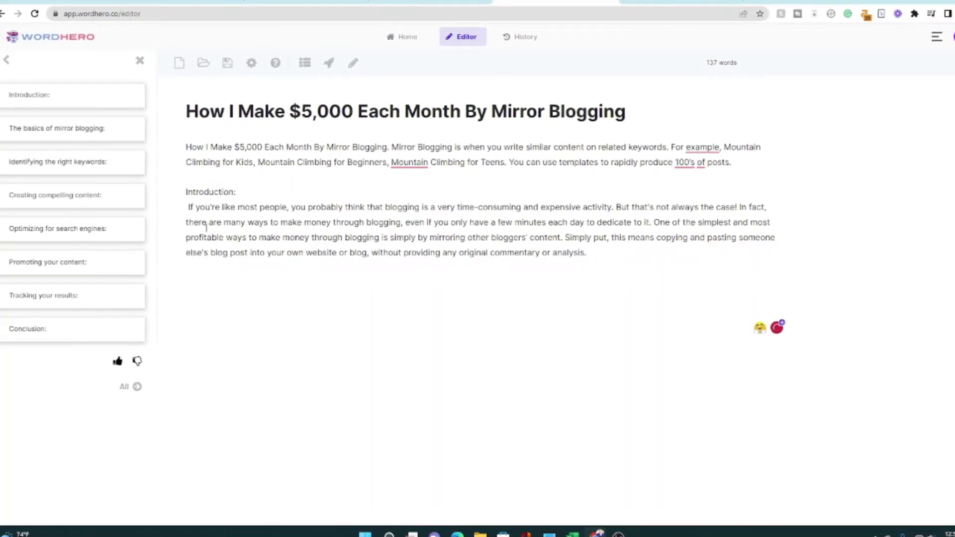
# Step: Cut the introduction's final sentences and end it with 'content structure and outline.'
pyautogui.moveTo(203, 224); pyautogui.dragTo(451, 222)
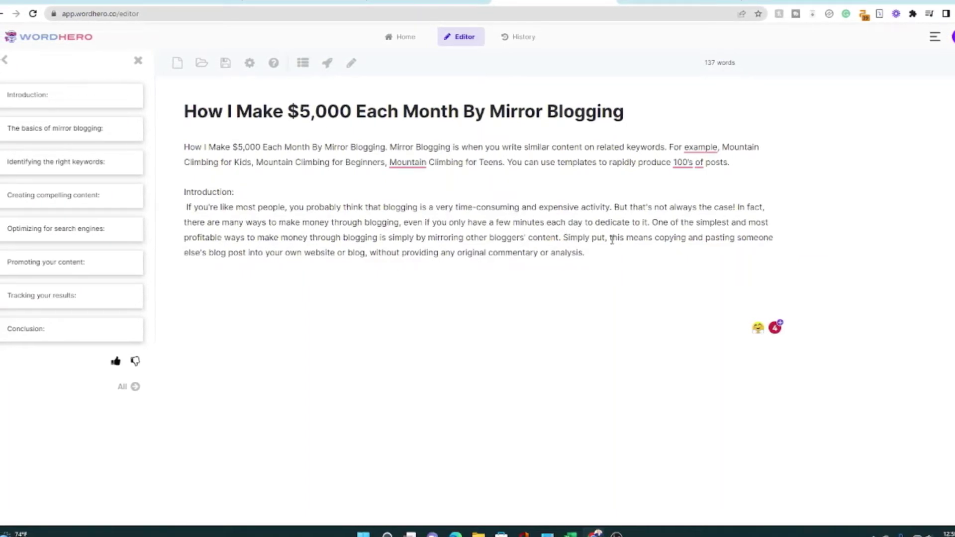
pyautogui.moveTo(612, 240); pyautogui.dragTo(610, 262)
pyautogui.press('BackSpace')
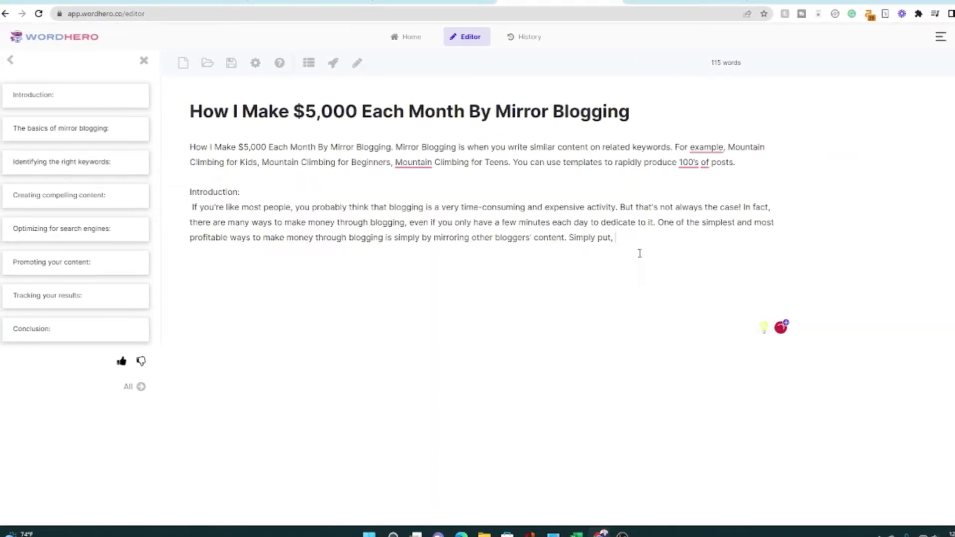
pyautogui.press('BackSpace')
pyautogui.press('BackSpace')
pyautogui.press('BackSpace')
pyautogui.press('BackSpace')
pyautogui.press('BackSpace')
pyautogui.press('BackSpace')
pyautogui.press('BackSpace')
pyautogui.press('BackSpace')
pyautogui.press('BackSpace')
pyautogui.press('BackSpace')
pyautogui.press('BackSpace')
pyautogui.press('BackSpace')
pyautogui.press('BackSpace')
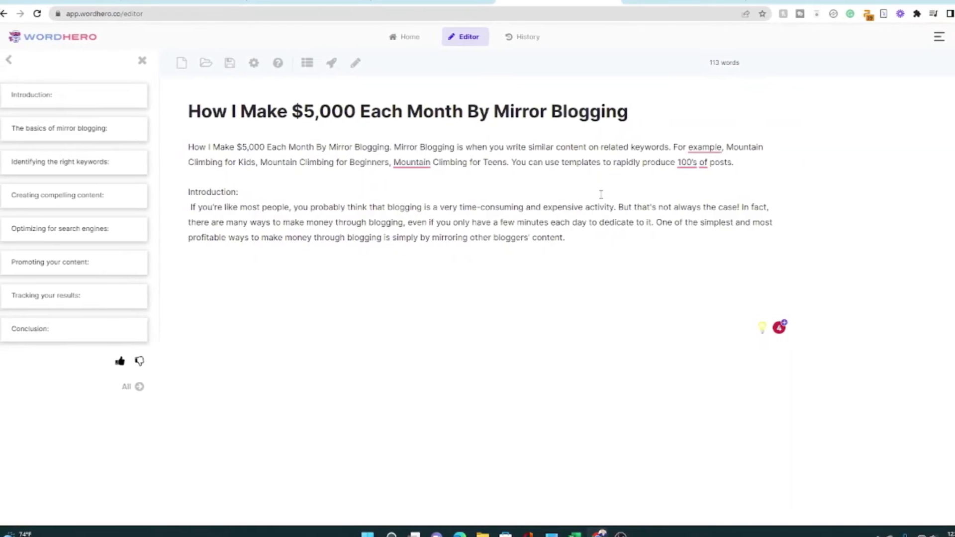
pyautogui.press('BackSpace')
pyautogui.press('BackSpace')
pyautogui.write('structure and outline')
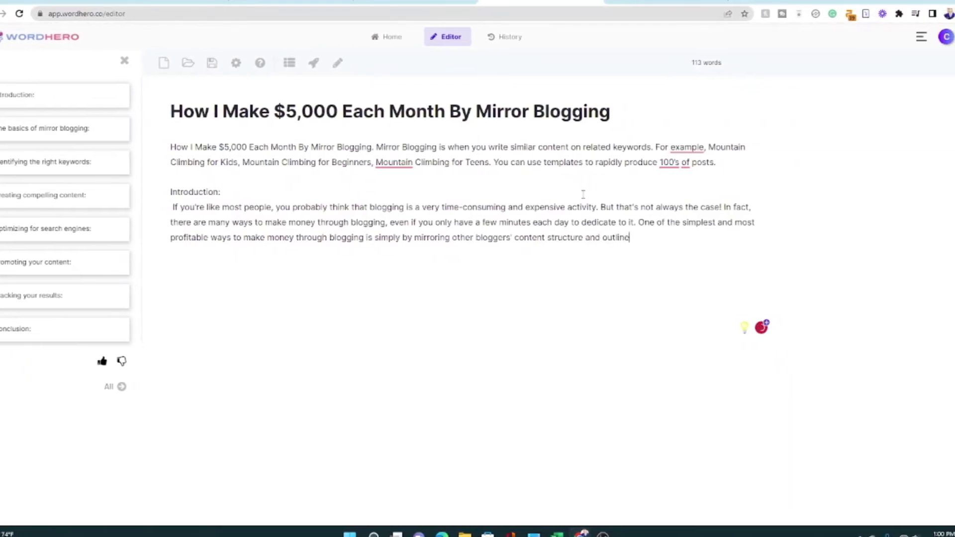
pyautogui.write('.')
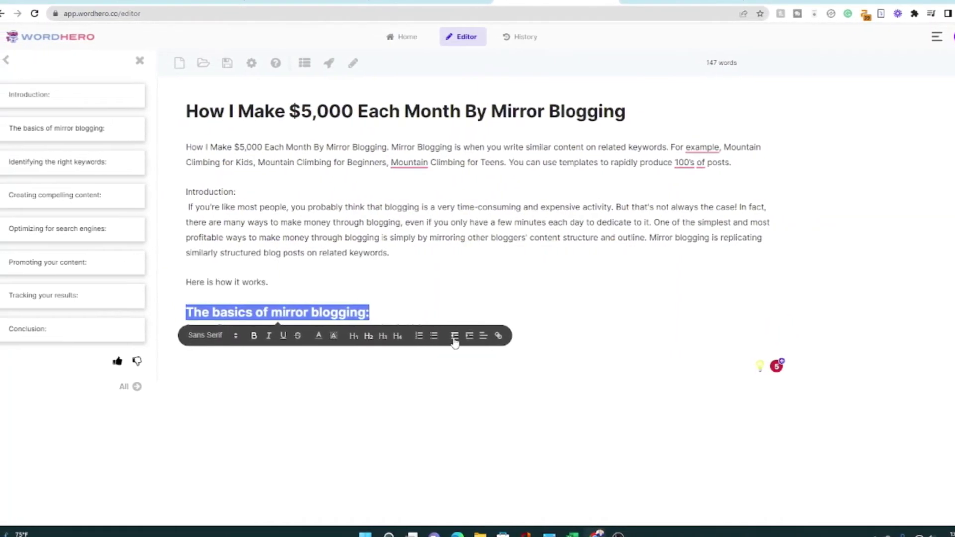
# Step: Use Write More to generate sections under the basics heading, bringing the post to 500 words
pyautogui.click(353, 63)
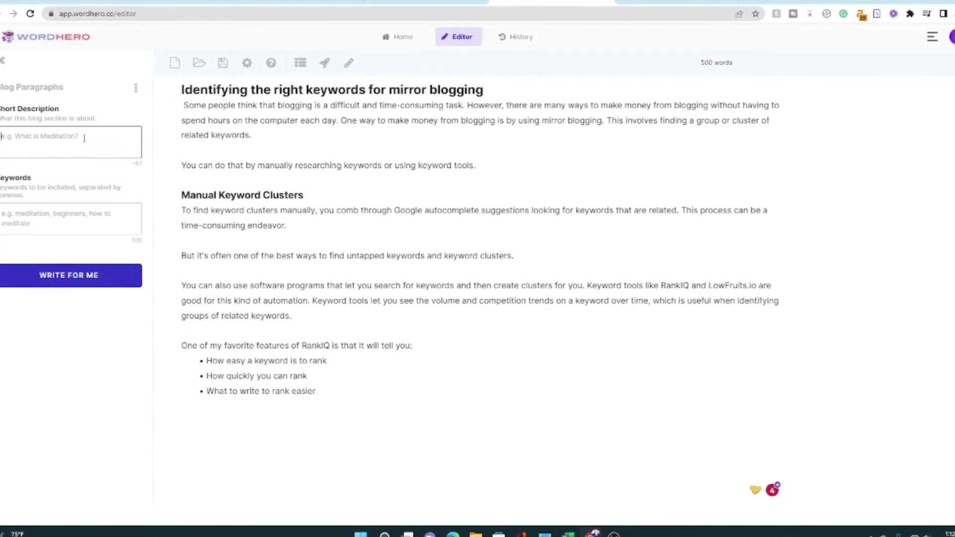
pyautogui.click(2, 61)
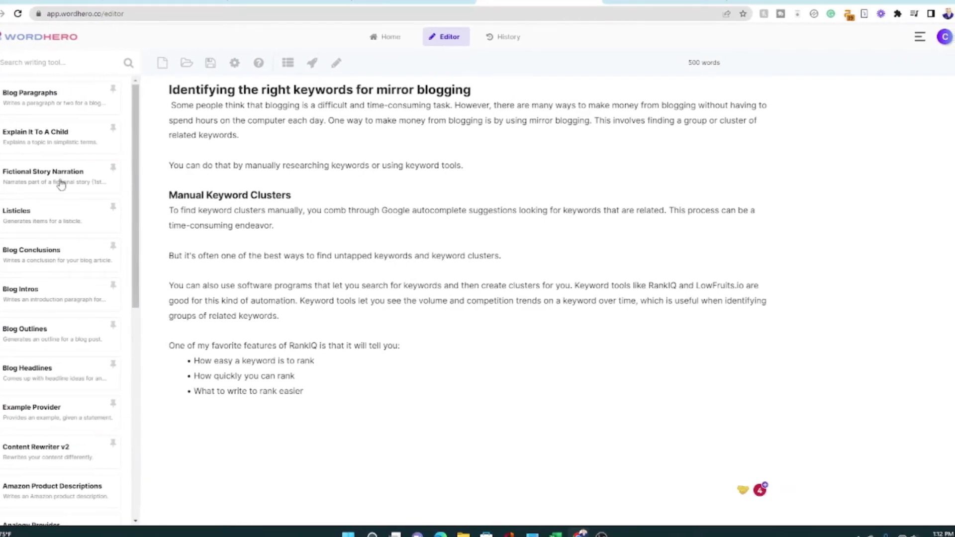
# Step: Open the Blog Paragraphs template from the writing-tool list
pyautogui.click(30, 94)
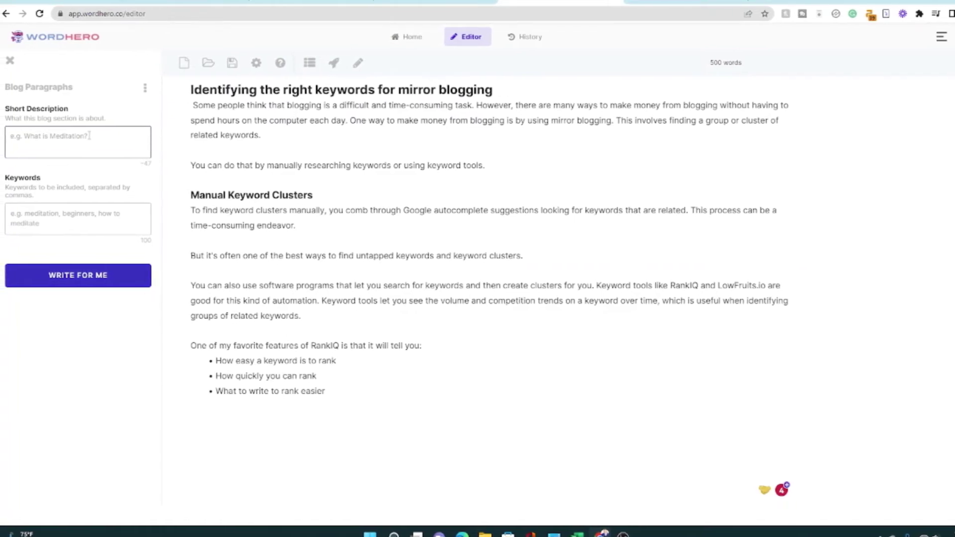
# Step: Generate a Blog Paragraphs passage for 'Examples of keyword clusters', rate it good, and copy it
pyautogui.write('Examples of keyword clusters')
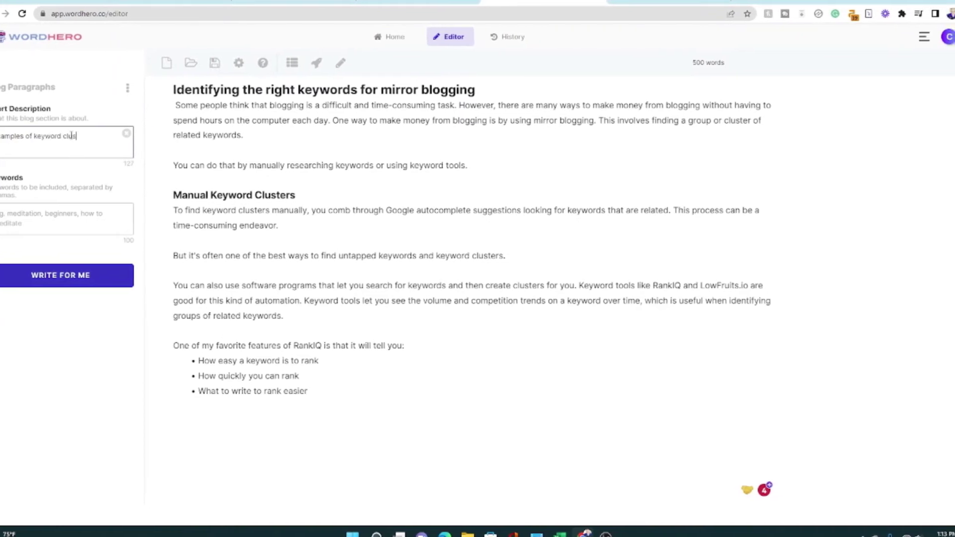
pyautogui.click(91, 283)
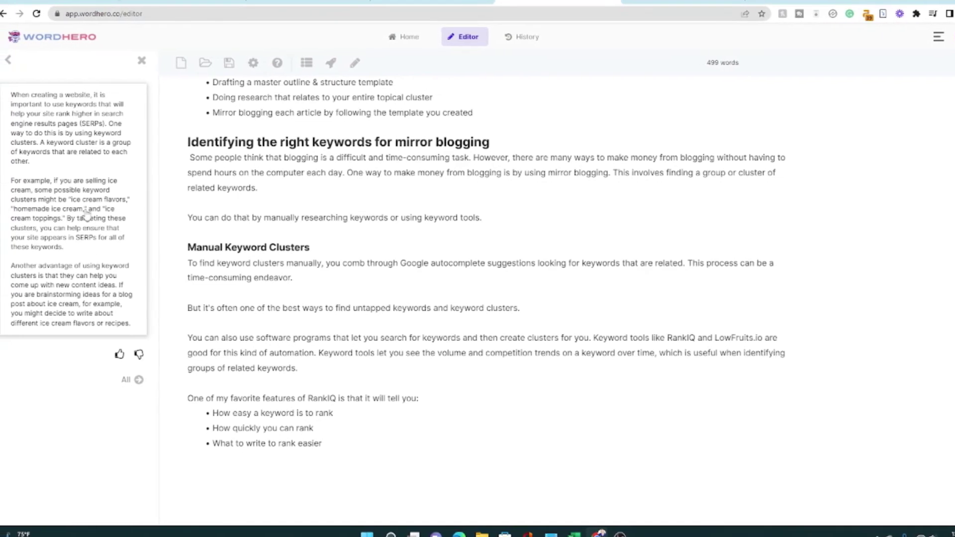
pyautogui.scroll(-1, 94, 229)
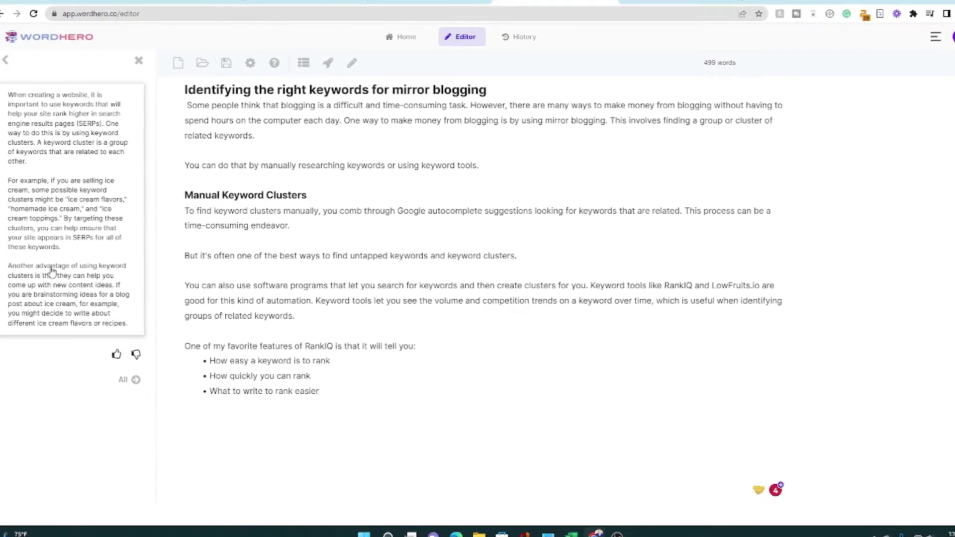
pyautogui.click(114, 356)
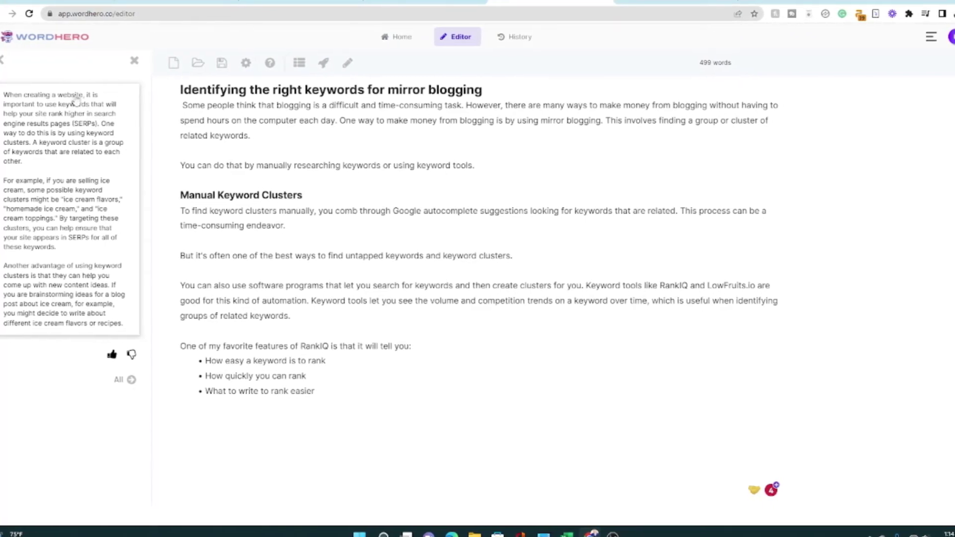
pyautogui.click(87, 152)
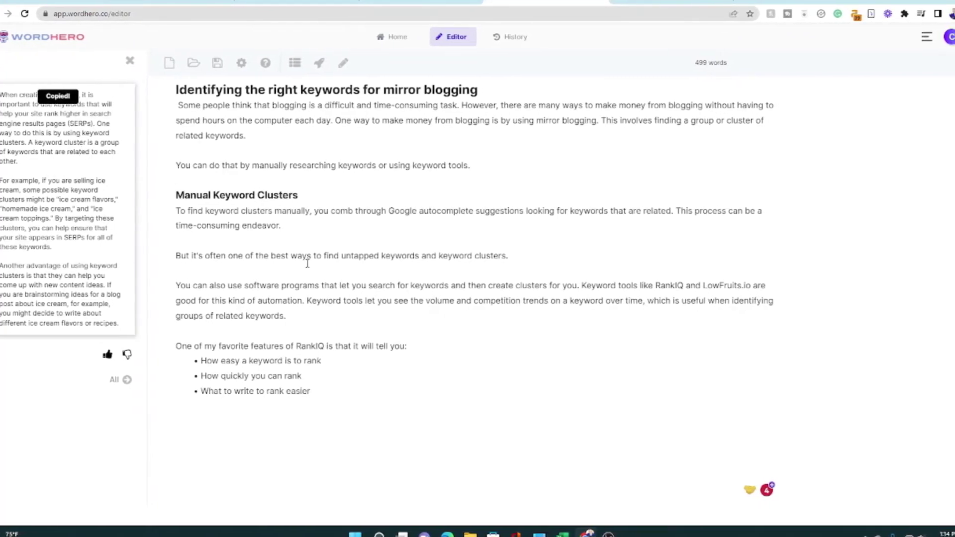
pyautogui.click(299, 420)
# Step: Paste the ice-cream keyword-cluster passage below the bullet list as plain text
pyautogui.rightClick(292, 421)
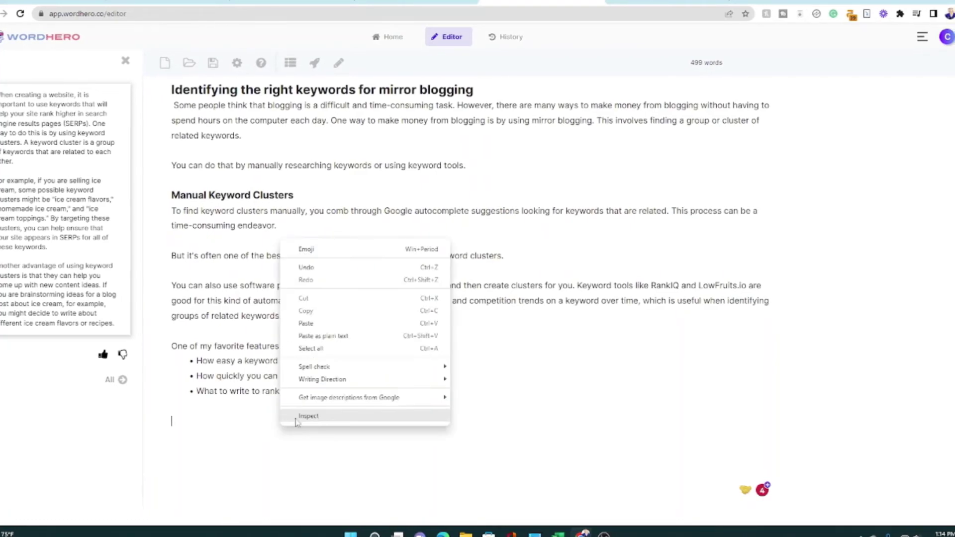
pyautogui.click(333, 334)
pyautogui.scroll(-2, 329, 334)
# Step: Generate pet, fashion and food keyword-cluster examples and paste the list as plain text at the end
pyautogui.click(114, 380)
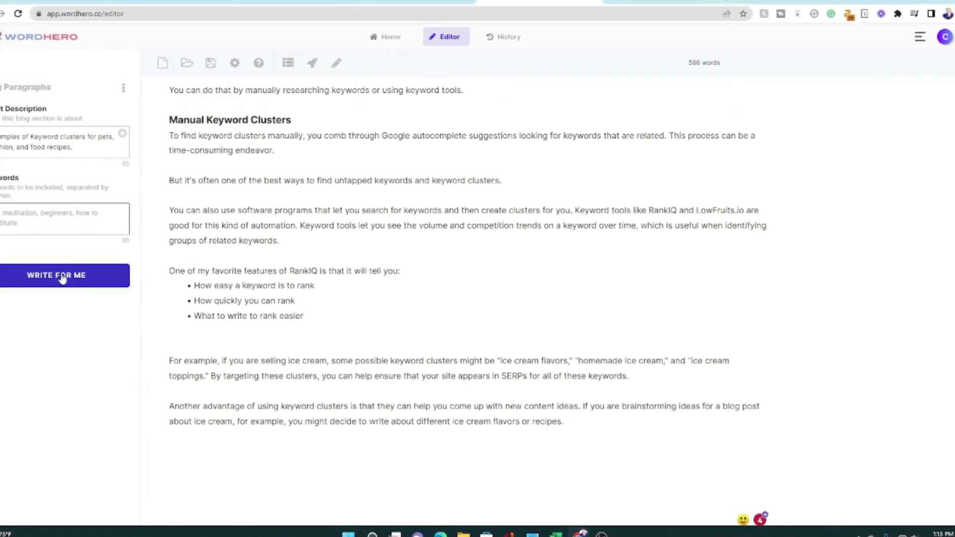
pyautogui.click(124, 281)
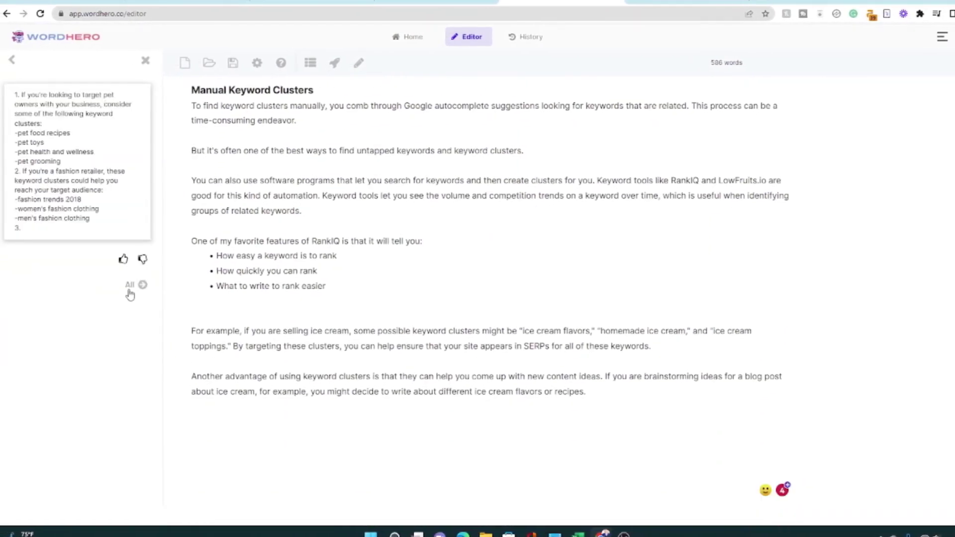
pyautogui.click(125, 111)
pyautogui.click(281, 419)
pyautogui.rightClick(282, 420)
pyautogui.click(343, 330)
pyautogui.scroll(-2, 345, 354)
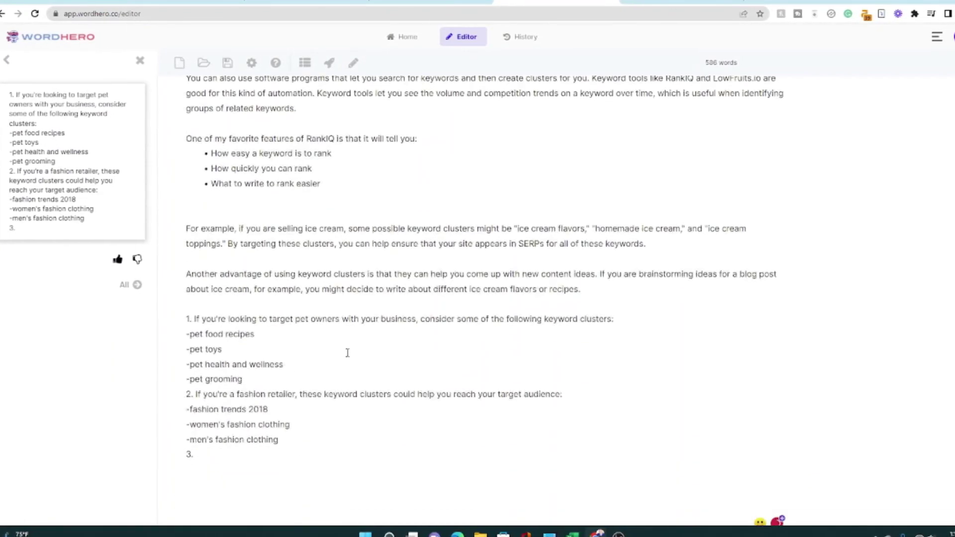
pyautogui.click(135, 63)
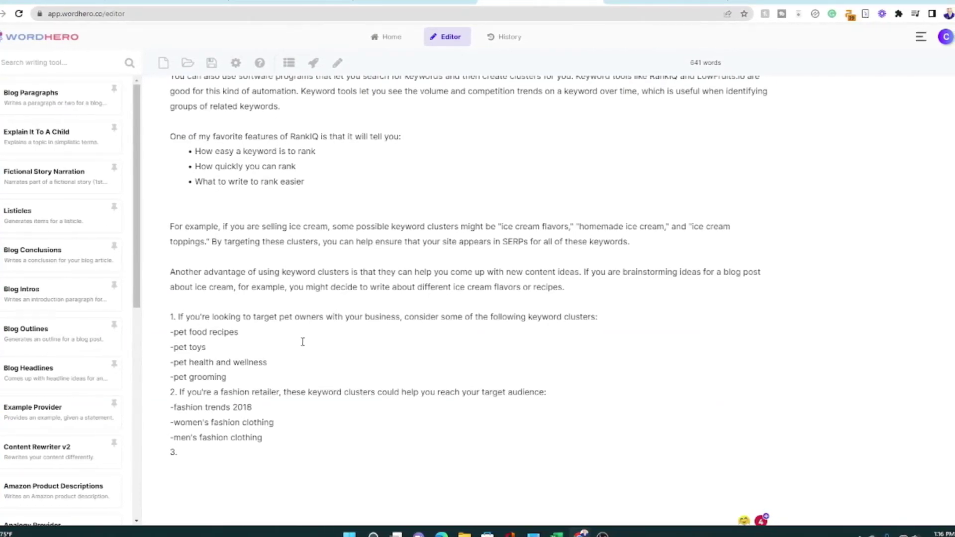
pyautogui.scroll(-1, 311, 342)
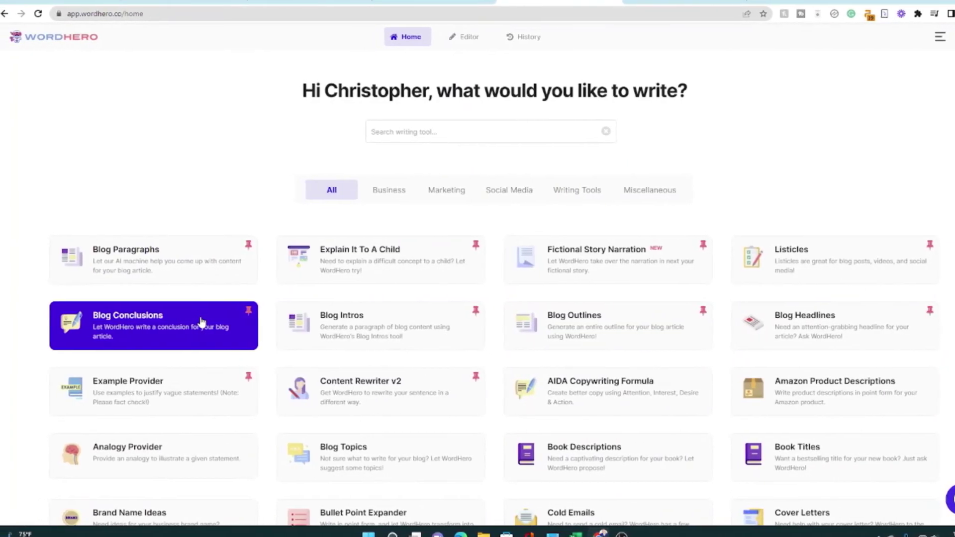
# Step: Open Example Provider and enter the statement 'Blogging is a great side hustle'
pyautogui.click(187, 393)
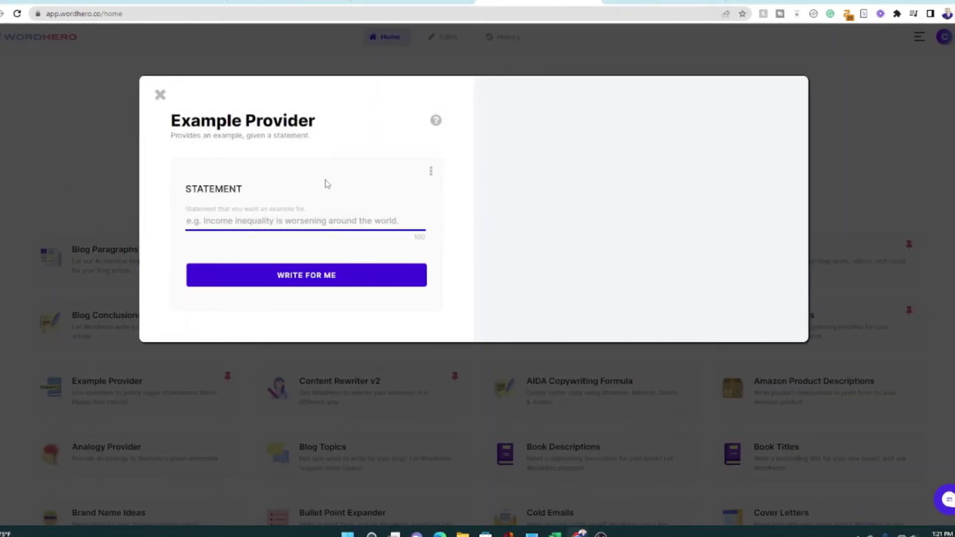
pyautogui.click(372, 222)
pyautogui.write('Blogging is a')
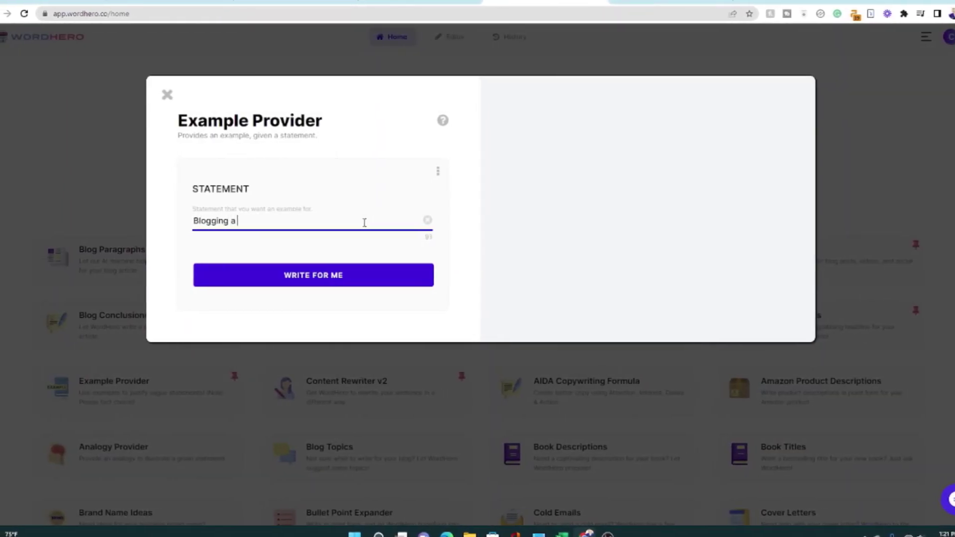
pyautogui.press('BackSpace')
pyautogui.press('BackSpace')
pyautogui.write('is a great side huss')
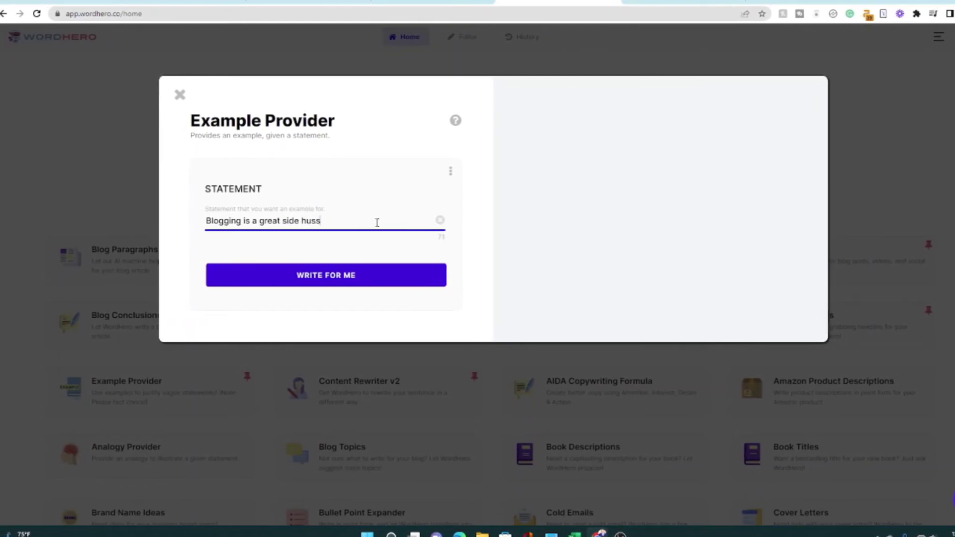
pyautogui.press('BackSpace')
pyautogui.write('tle')
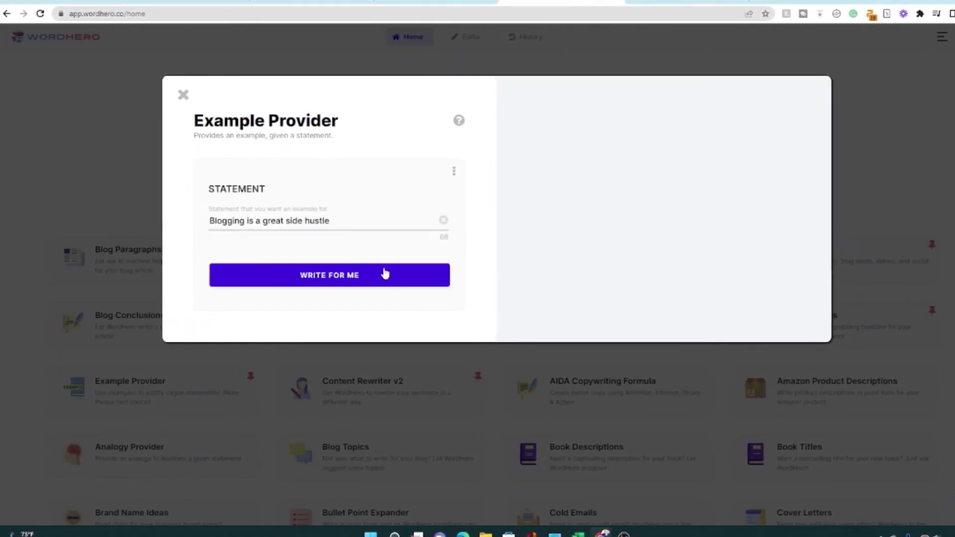
# Step: Generate examples, rate them good, and copy the first one
pyautogui.click(383, 271)
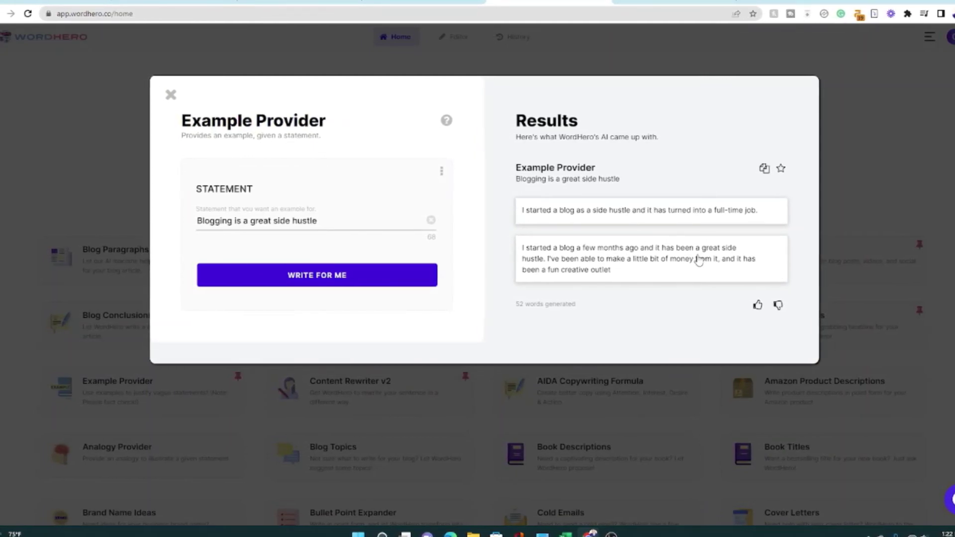
pyautogui.click(757, 308)
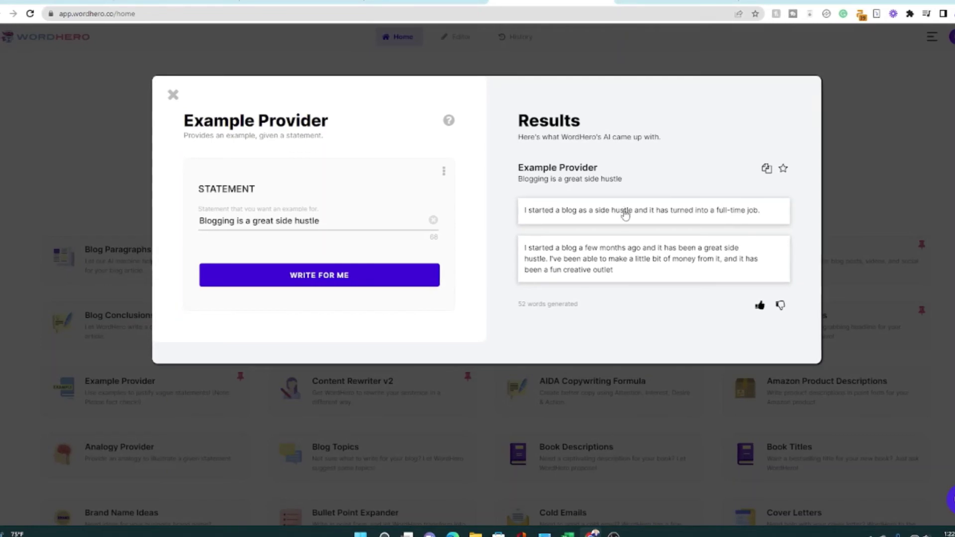
pyautogui.click(646, 215)
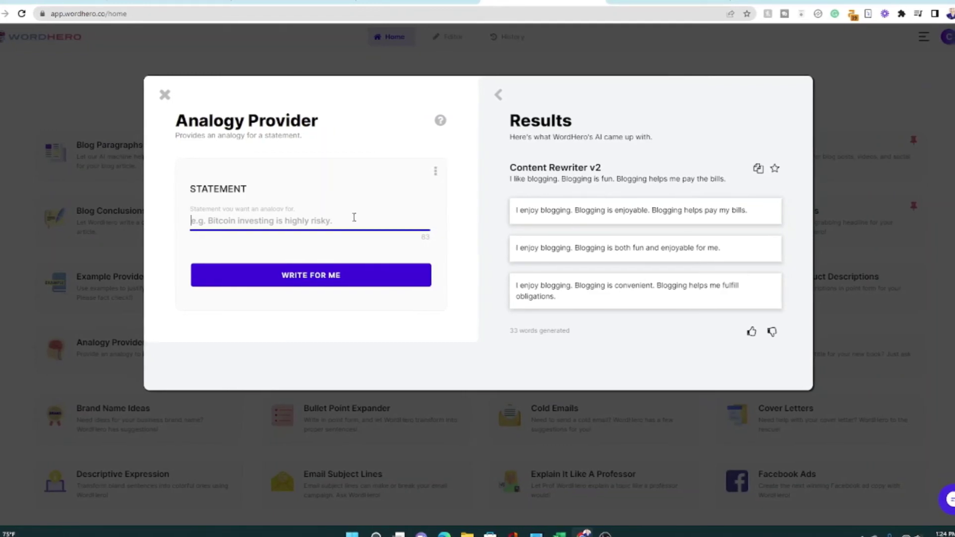
# Step: Enter the statement 'Love is risky' in the Analogy Provider tool
pyautogui.write('Love is risky')
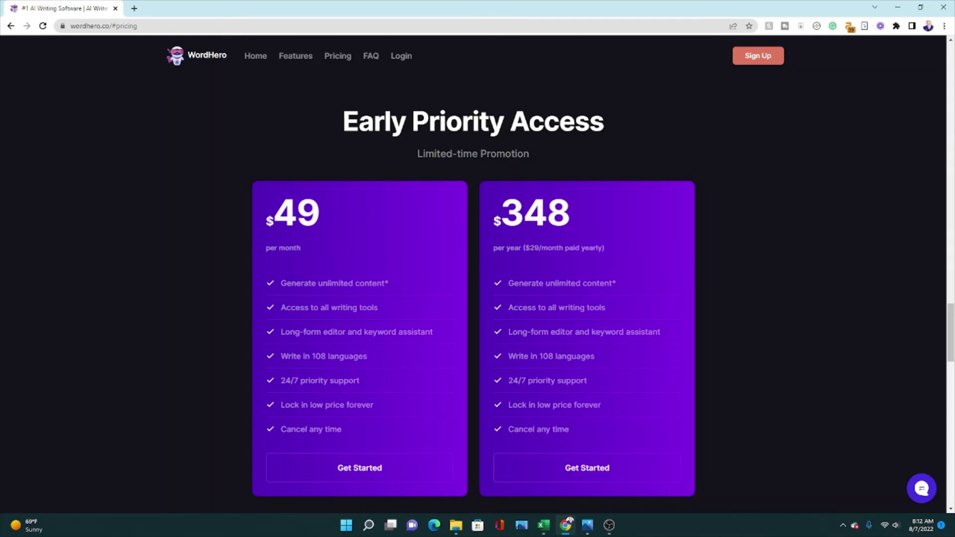
# Step: Highlight the '$29/month paid yearly' note and the 348 yearly price, then clear the highlight
pyautogui.moveTo(526, 248); pyautogui.dragTo(599, 248)
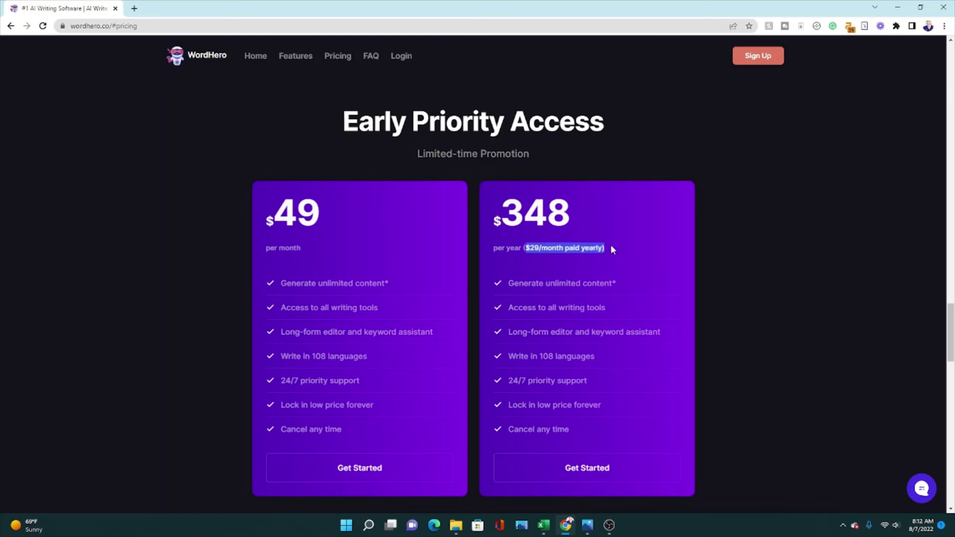
pyautogui.doubleClick(535, 213)
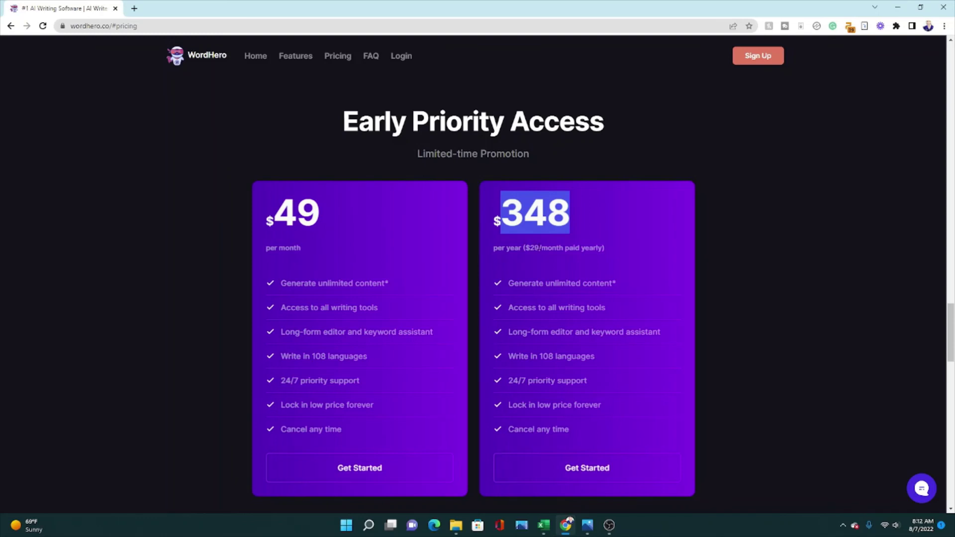
pyautogui.click(573, 218)
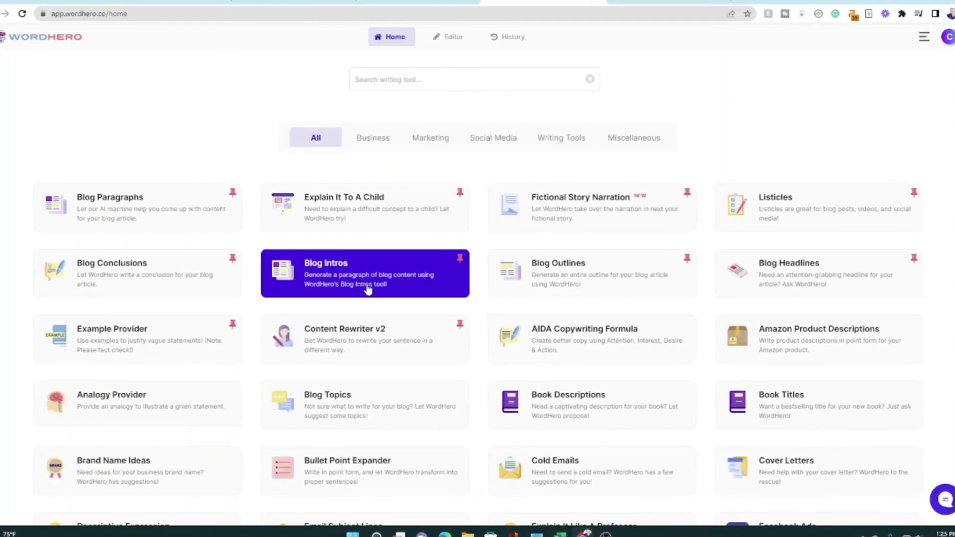
# Step: Scroll down through the writing-tool catalogue and back up
pyautogui.scroll(-5, 468, 337)
pyautogui.scroll(-10, 469, 339)
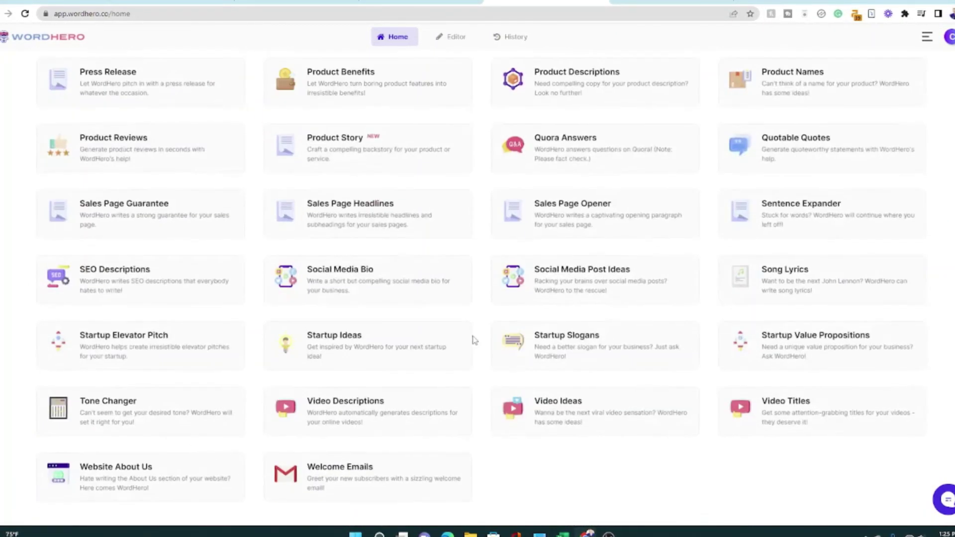
pyautogui.scroll(20, 801, 470)
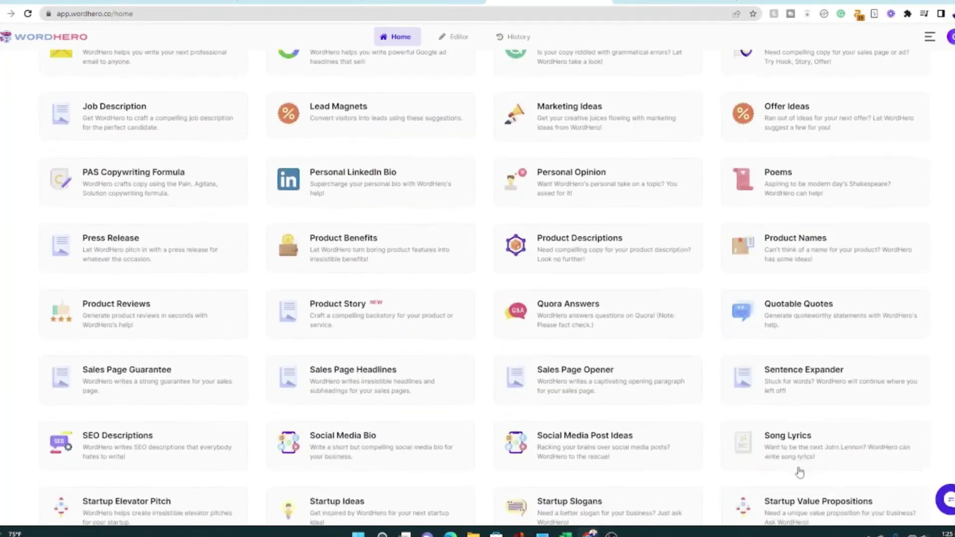